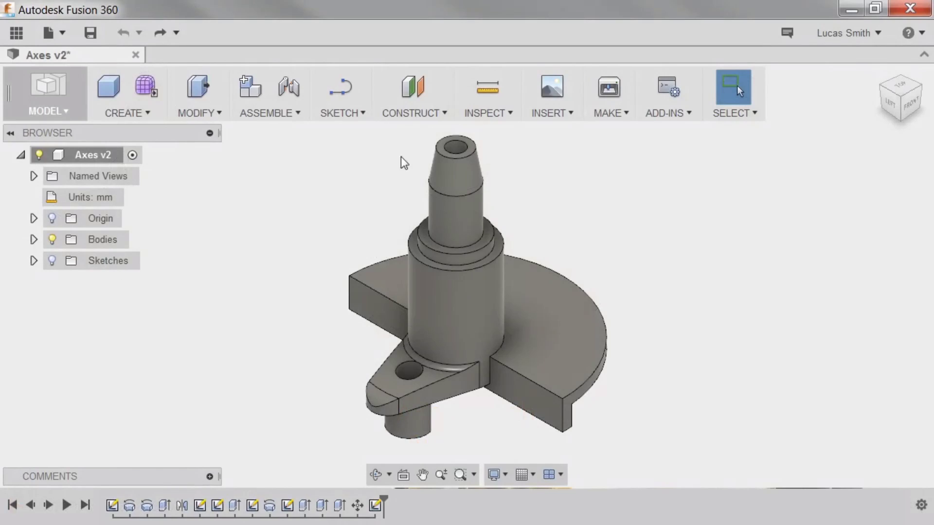
{"action": "left_click", "coordinate": [425, 120]}
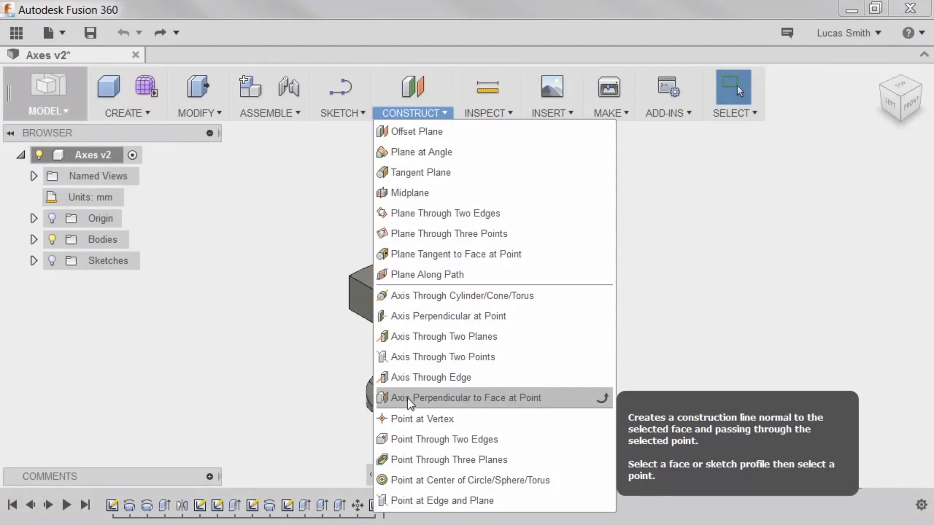
{"action": "left_click", "coordinate": [235, 216]}
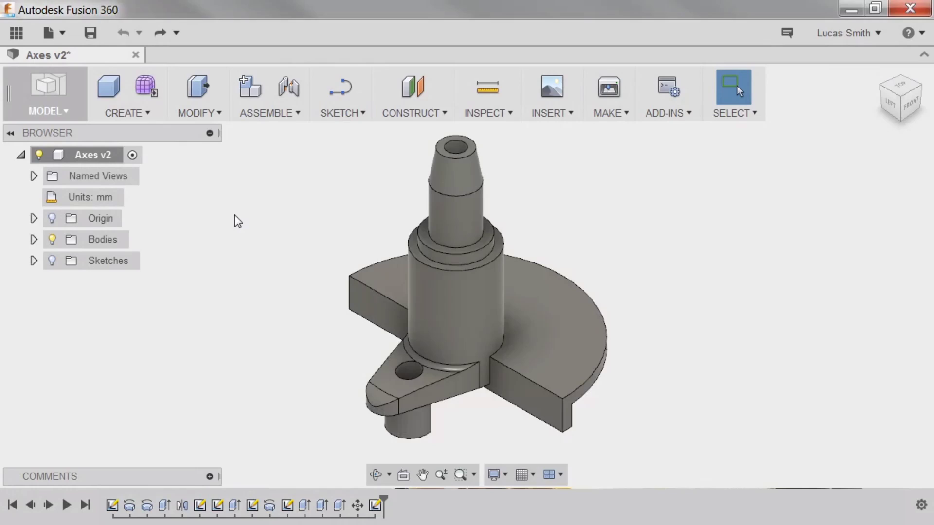
{"action": "right_click", "coordinate": [234, 215]}
{"action": "mouse_move", "coordinate": [228, 425]}
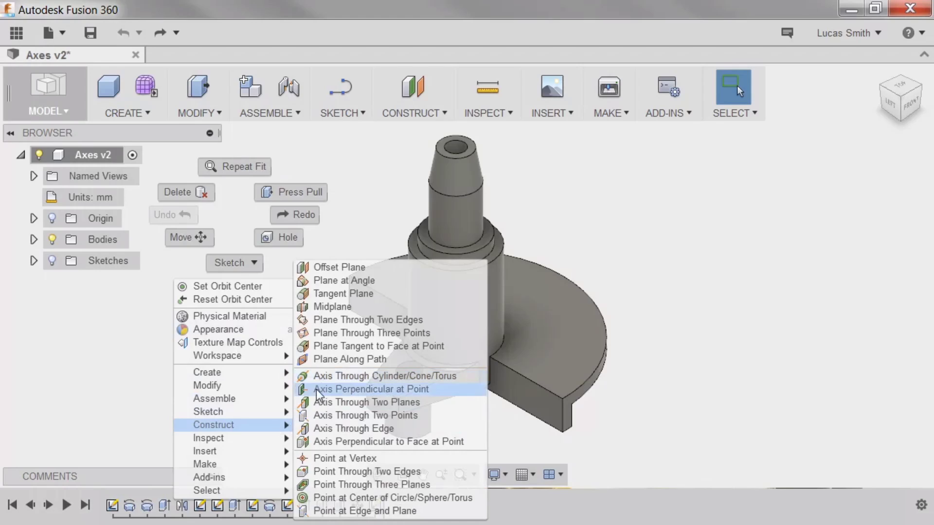
{"action": "left_click", "coordinate": [317, 442]}
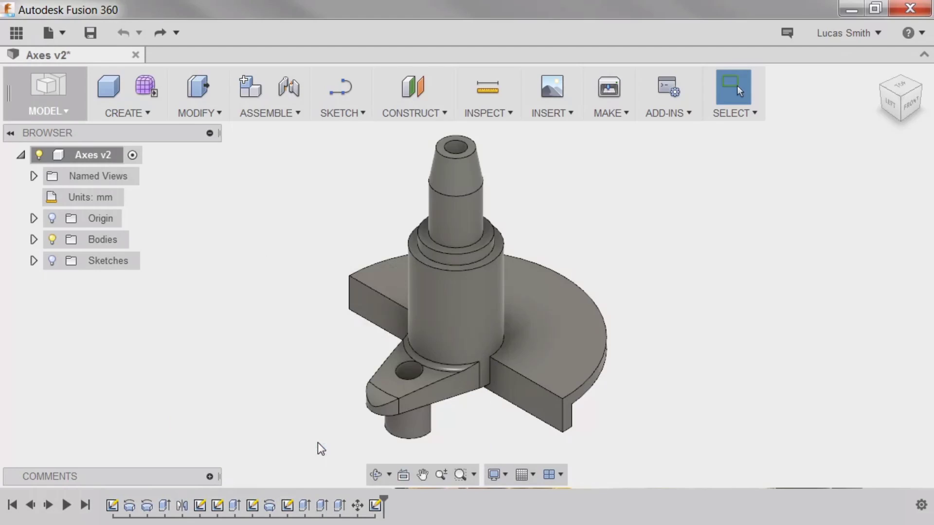
Create a construction axis through the cylindrical hole in the tapered arm using Axis Through Cylinder/Cone/Torus.
{"action": "left_click", "coordinate": [410, 113]}
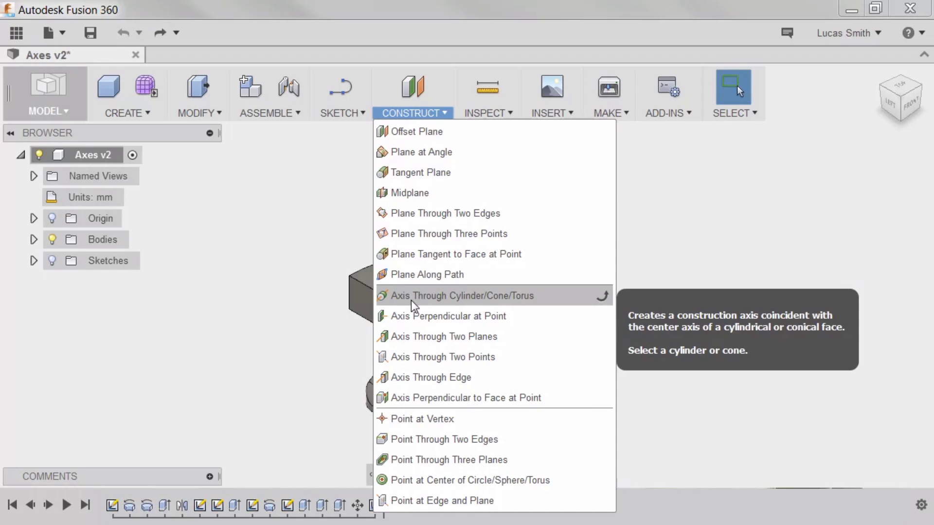
{"action": "left_click", "coordinate": [411, 301]}
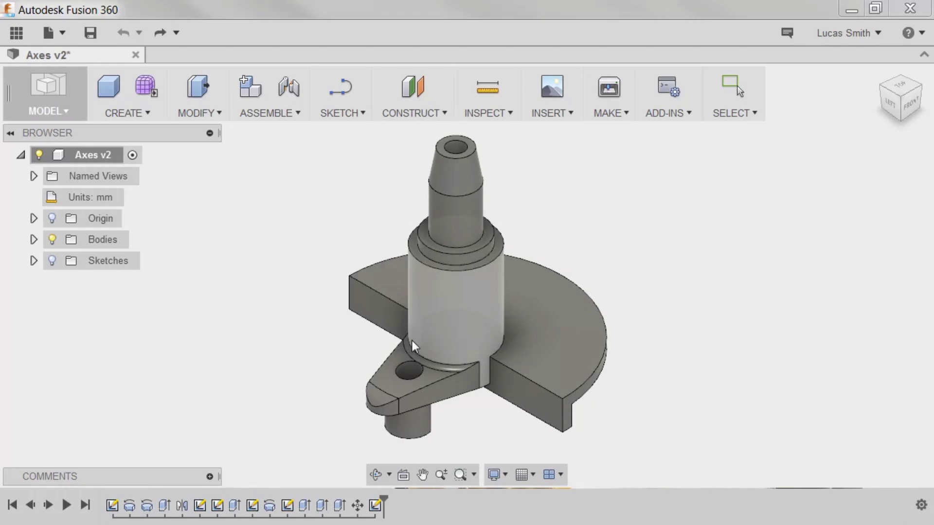
{"action": "left_click", "coordinate": [407, 371]}
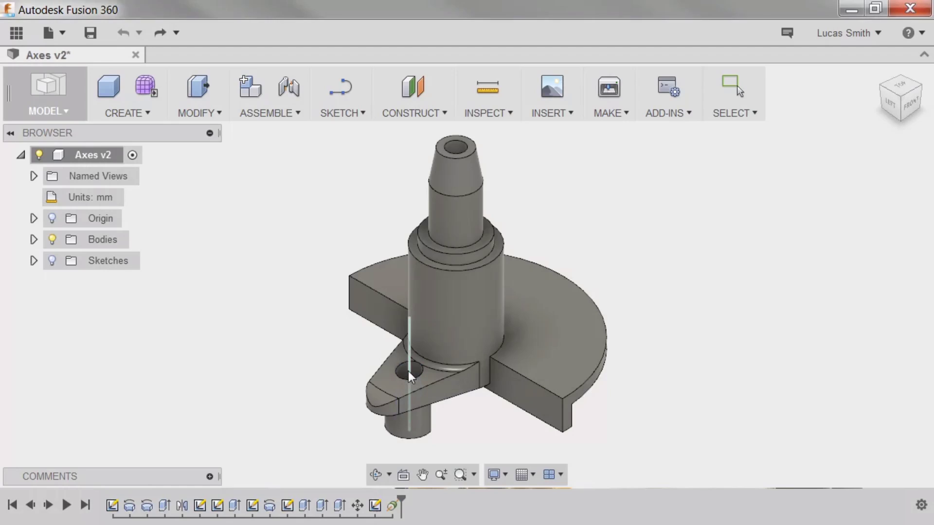
Create an Axis Through Cylinder/Cone/Torus from the preselected curved outer rim face of the semicircular flange.
{"action": "left_click", "coordinate": [567, 404]}
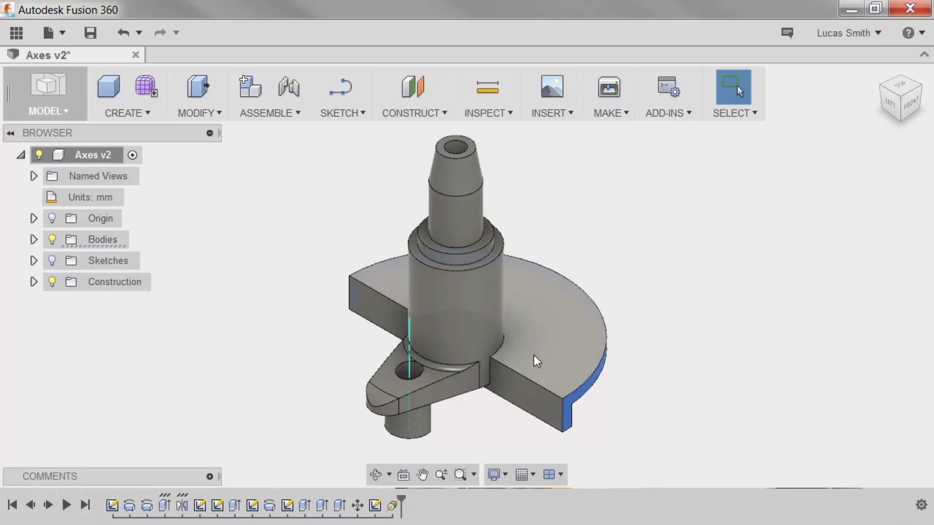
{"action": "left_click", "coordinate": [416, 112]}
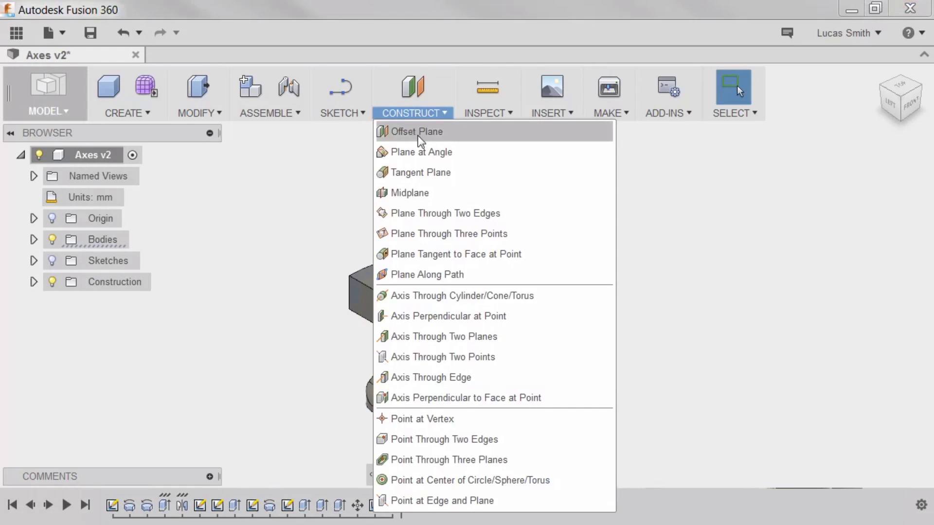
{"action": "left_click", "coordinate": [425, 295]}
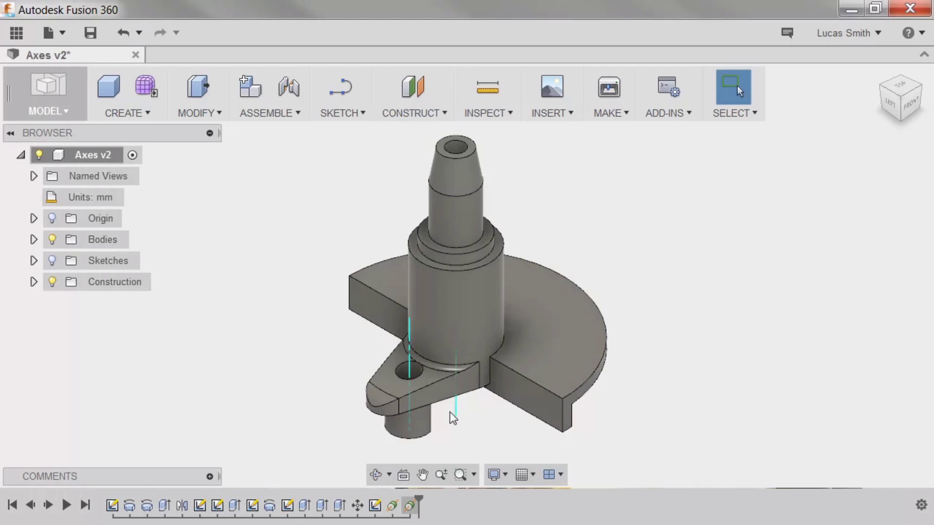
Examine the flange axis's feature options in the design history and its entry among the construction geometry.
{"action": "right_click", "coordinate": [406, 509]}
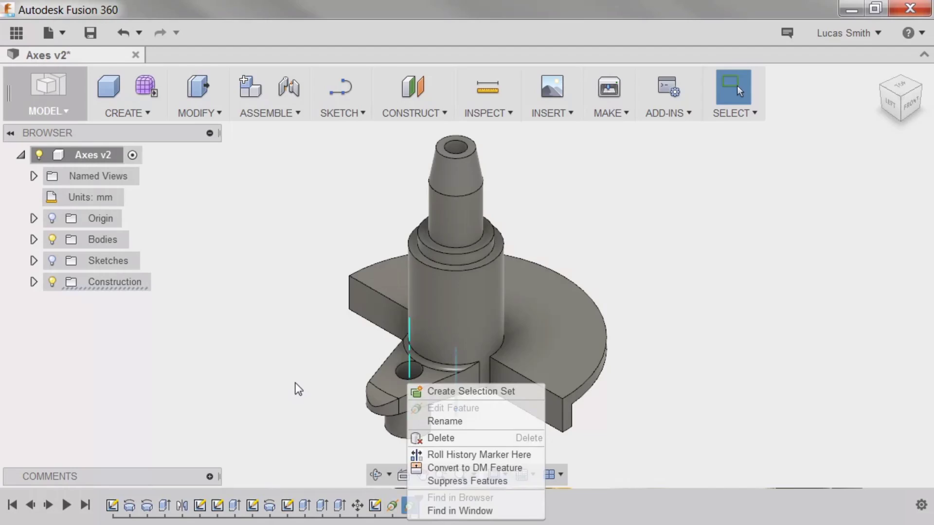
{"action": "left_click", "coordinate": [279, 384]}
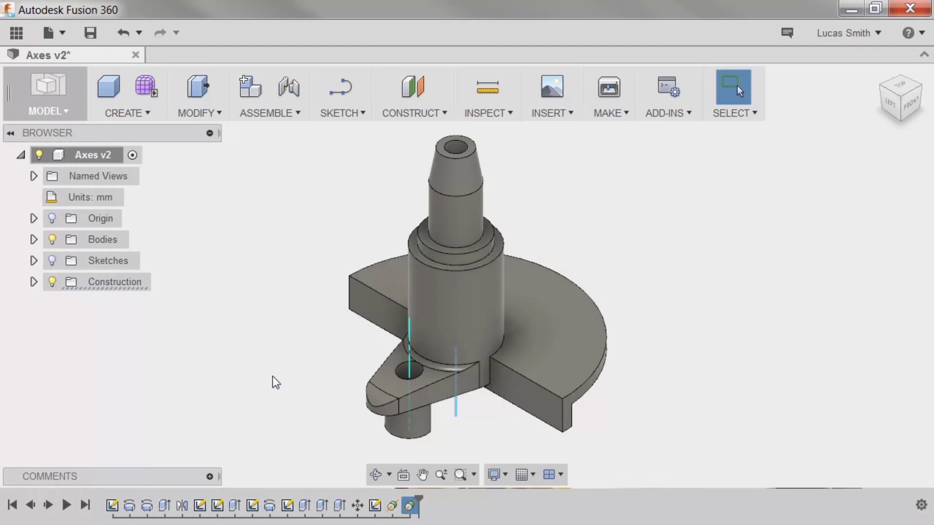
{"action": "left_click", "coordinate": [34, 281]}
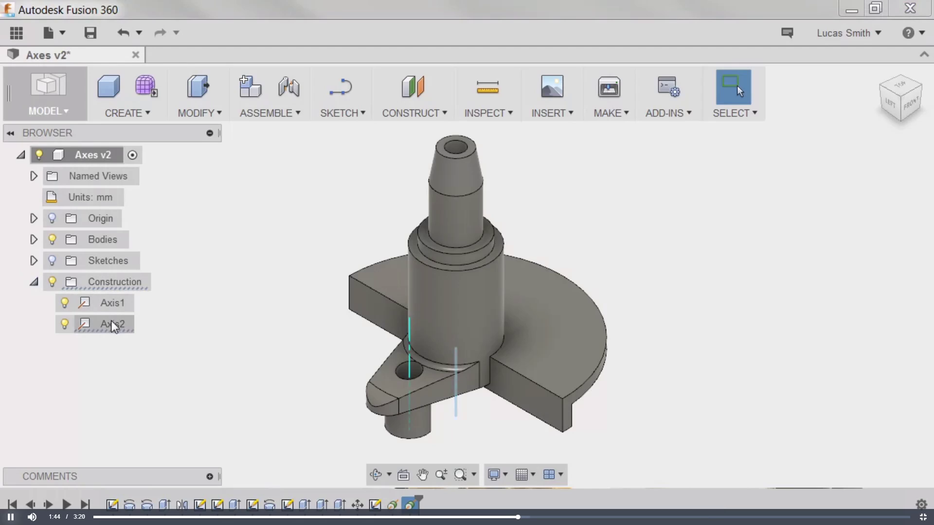
{"action": "left_click", "coordinate": [67, 322]}
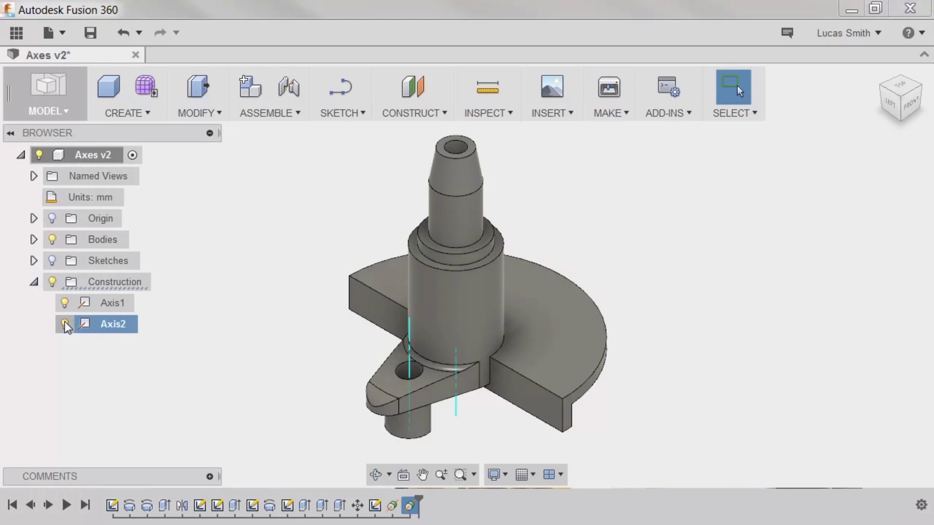
{"action": "left_click", "coordinate": [215, 383]}
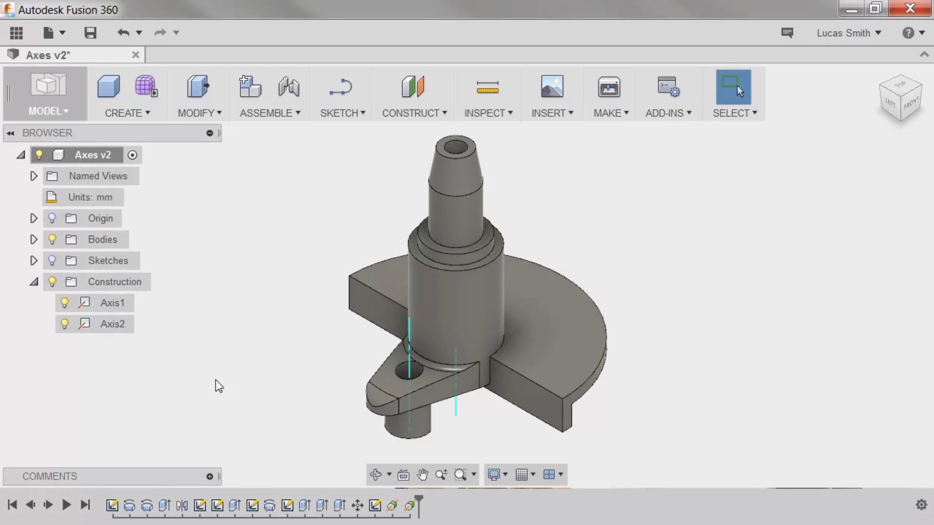
Create an Axis Through Two Planes from the two slanted side faces of the tapered arm.
{"action": "left_click", "coordinate": [411, 113]}
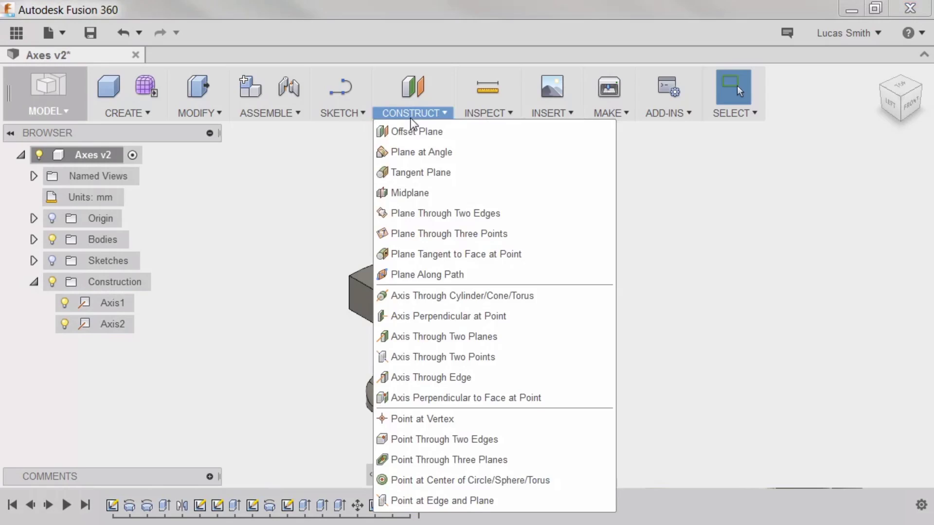
{"action": "left_click", "coordinate": [428, 341]}
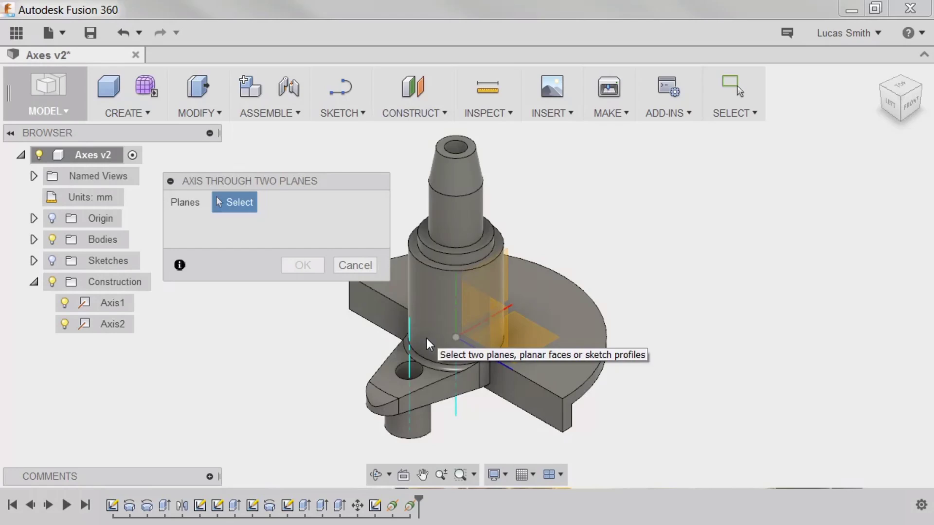
{"action": "left_click", "coordinate": [439, 389]}
{"action": "middle_click_drag", "start_coordinate": [355, 384], "coordinate": [409, 383], "text": "shift"}
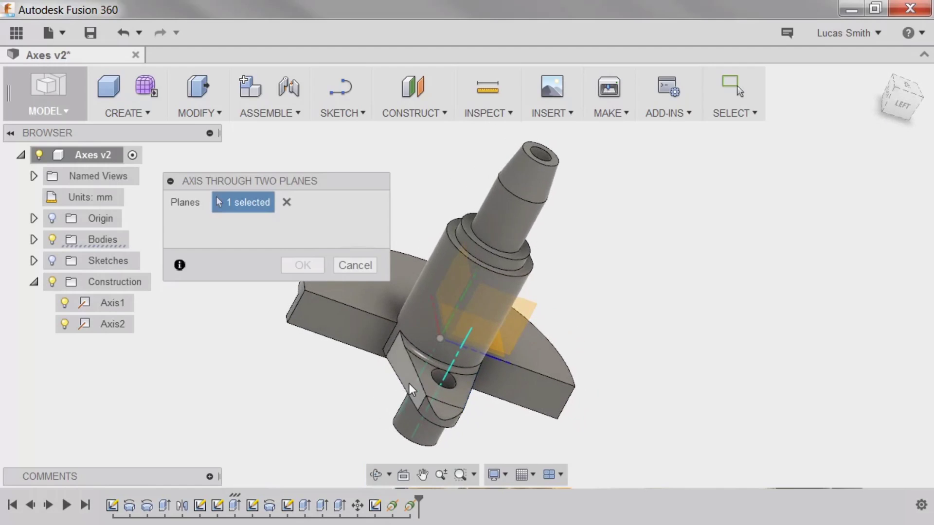
{"action": "left_click", "coordinate": [401, 360]}
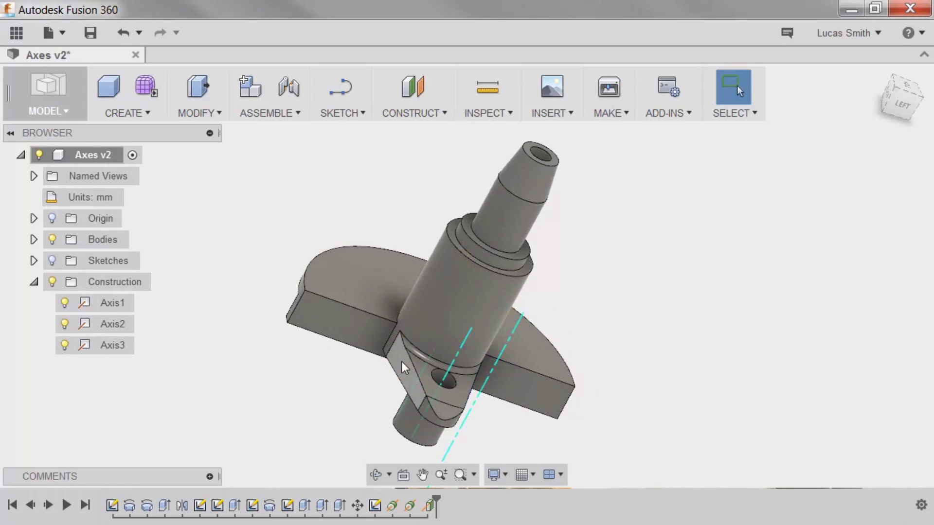
Create an axis perpendicular to the semicircular flange's upper face through the outer end point of the sketch line, turning on sketch visibility to pick it.
{"action": "middle_click_drag", "start_coordinate": [397, 358], "coordinate": [328, 342], "text": "shift"}
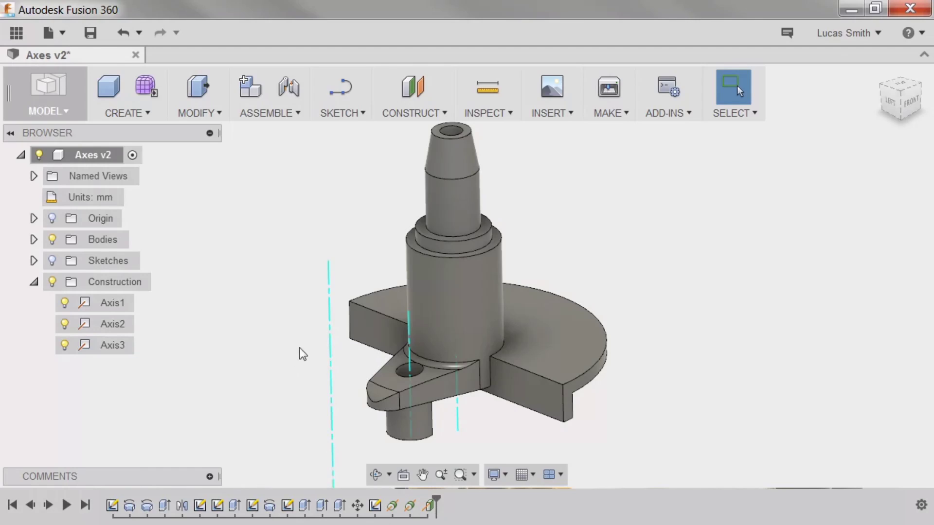
{"action": "left_click", "coordinate": [417, 115]}
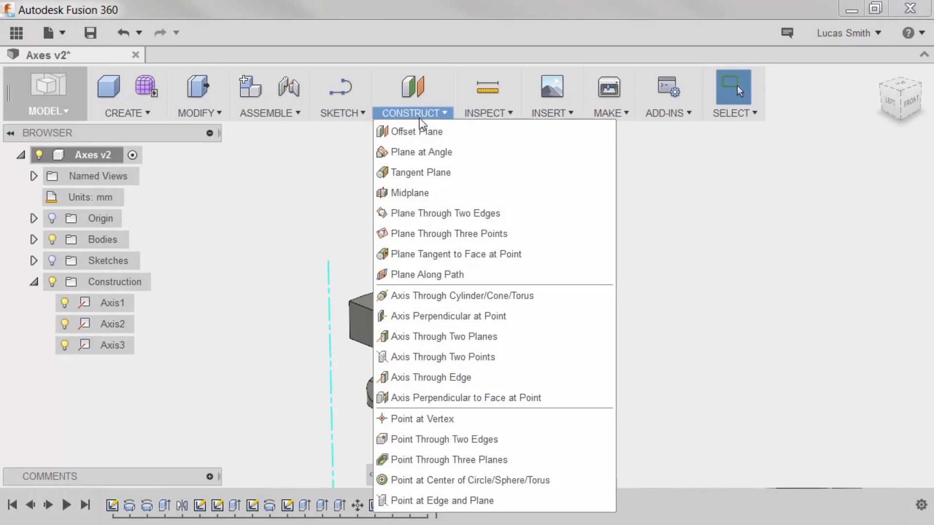
{"action": "left_click", "coordinate": [441, 396]}
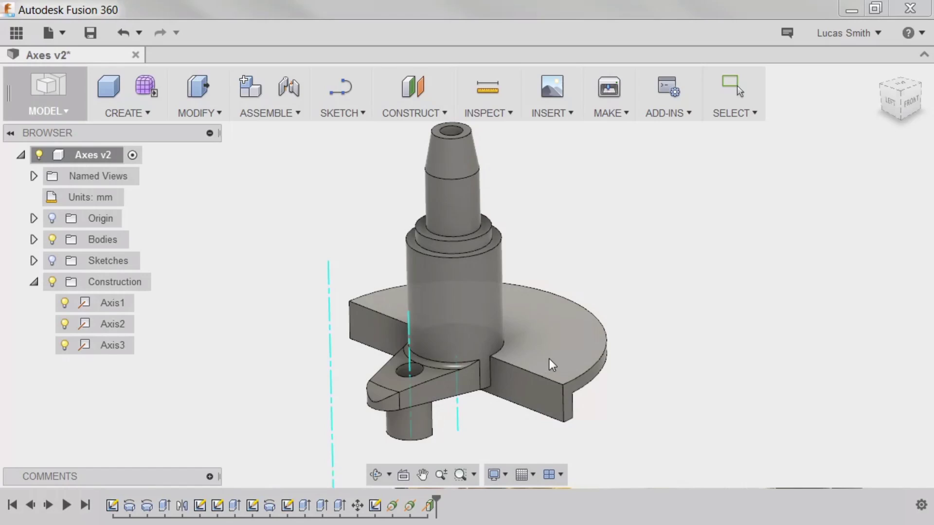
{"action": "left_click", "coordinate": [565, 352]}
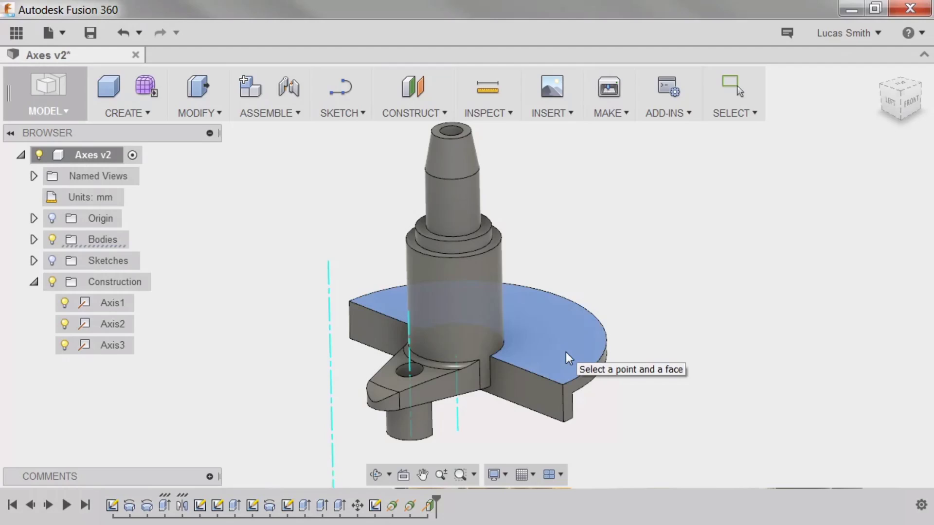
{"action": "left_click", "coordinate": [34, 260]}
{"action": "left_click", "coordinate": [51, 261]}
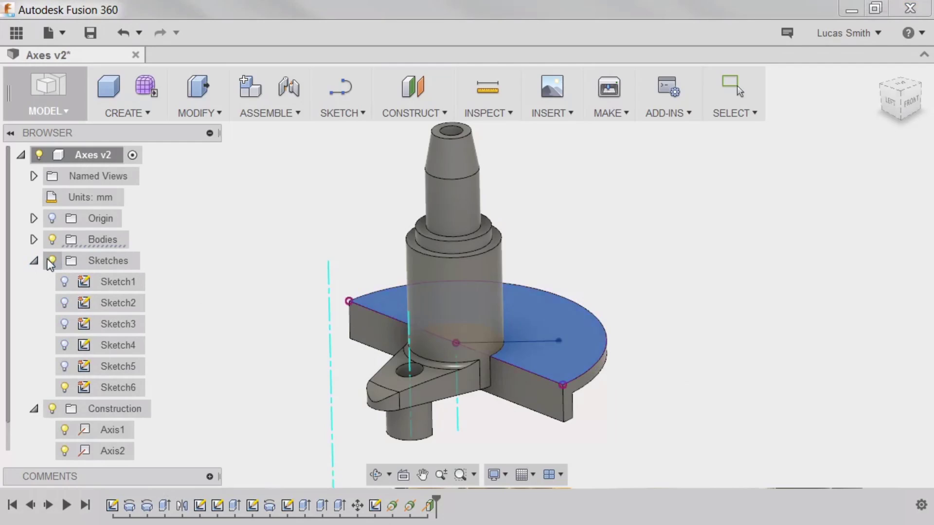
{"action": "left_click", "coordinate": [562, 340]}
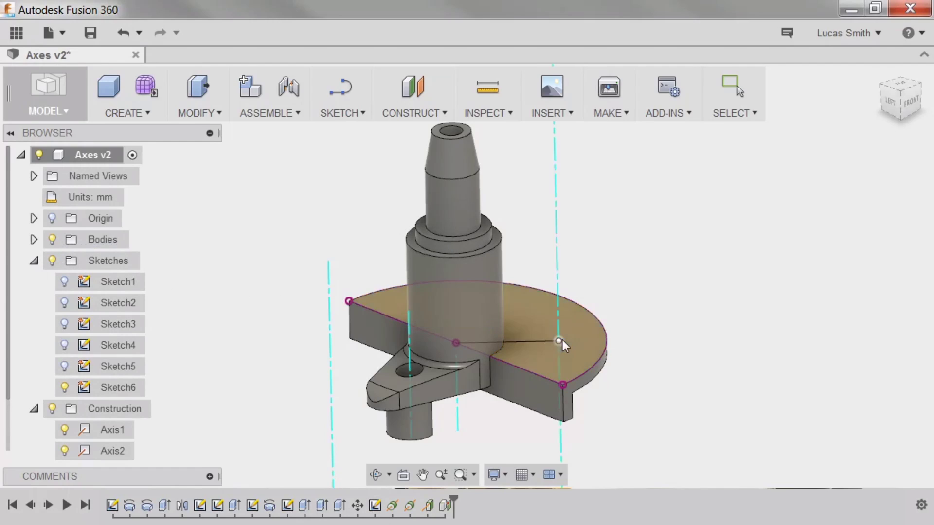
{"action": "scroll", "coordinate": [561, 340], "scroll_direction": "down", "scroll_amount": 3}
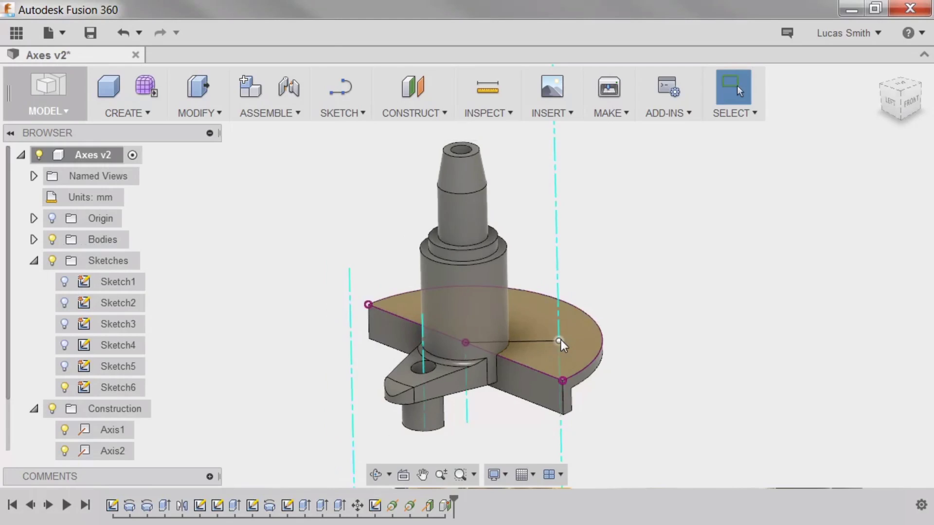
{"action": "middle_click_drag", "start_coordinate": [561, 340], "coordinate": [539, 320]}
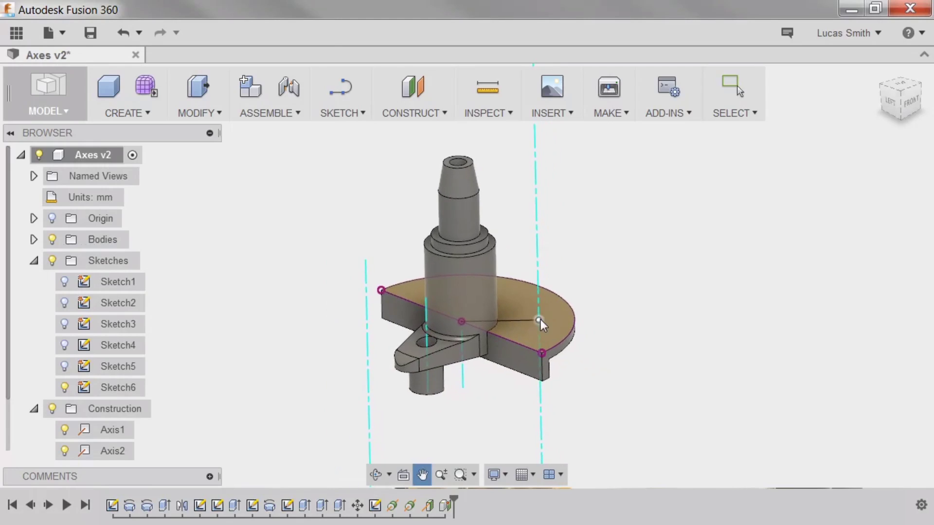
{"action": "left_click", "coordinate": [427, 115]}
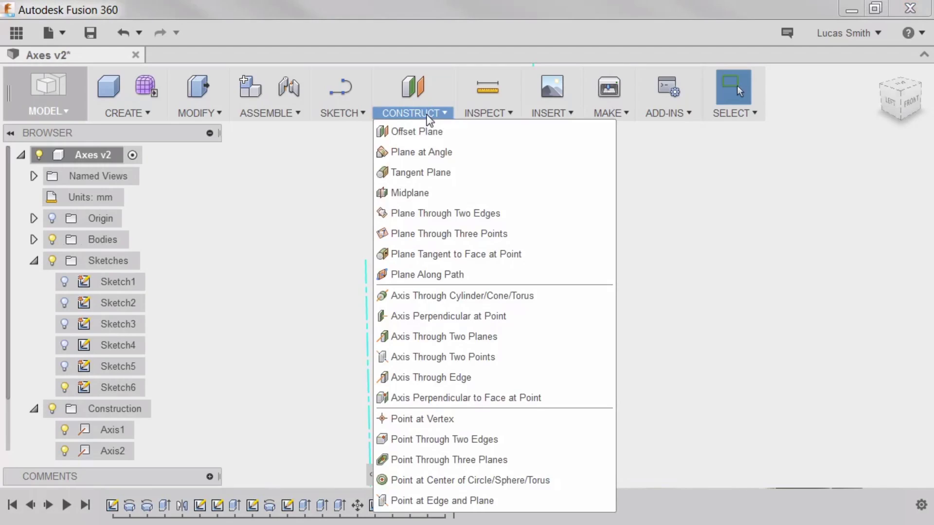